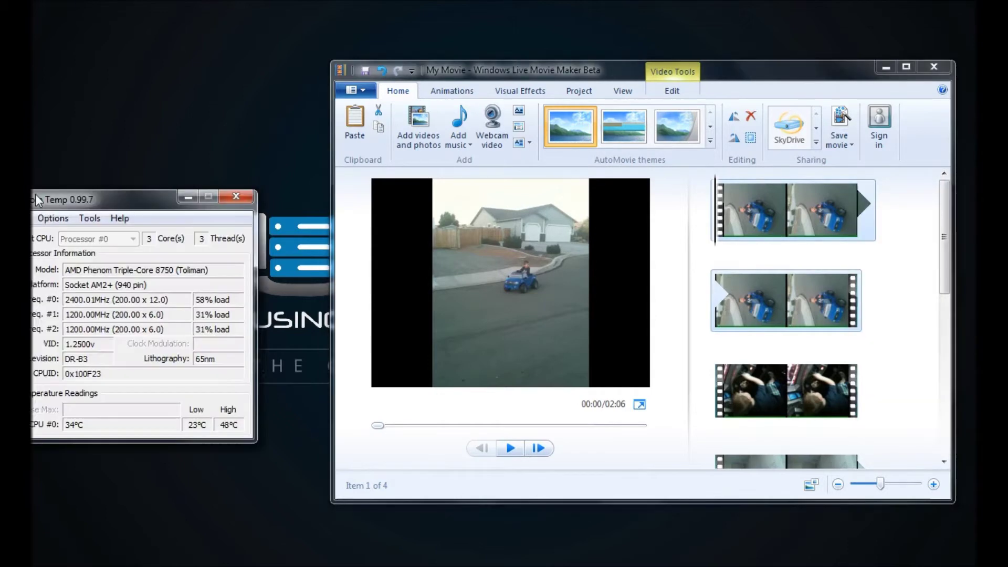
Step: Move the Core Temp window fully into view beside the My Movie project
{"action": "left_click_drag", "start_coordinate": [81, 187], "coordinate": [84, 183]}
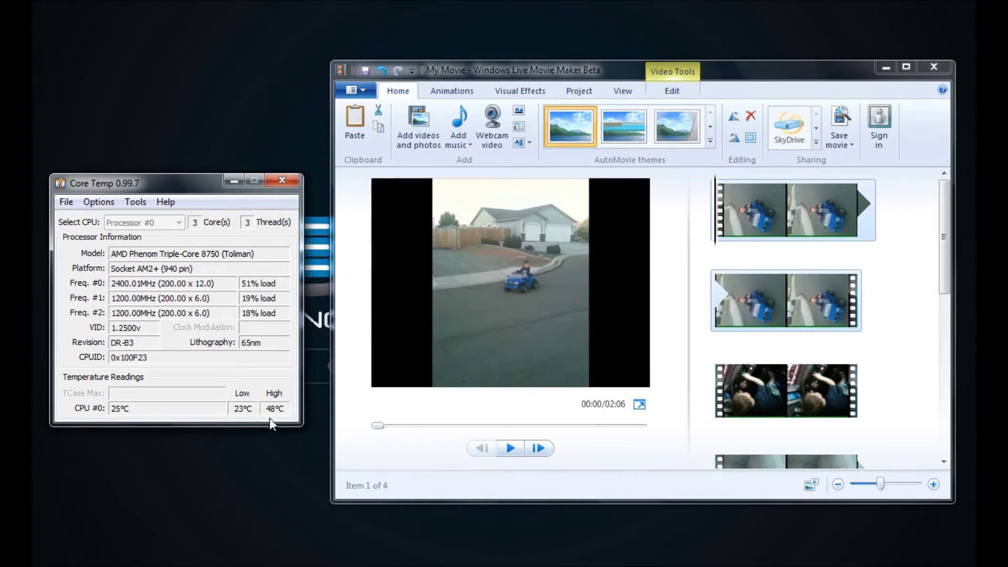
Step: Save My Movie as a high-definition video file to the Desktop
{"action": "left_click", "coordinate": [357, 93]}
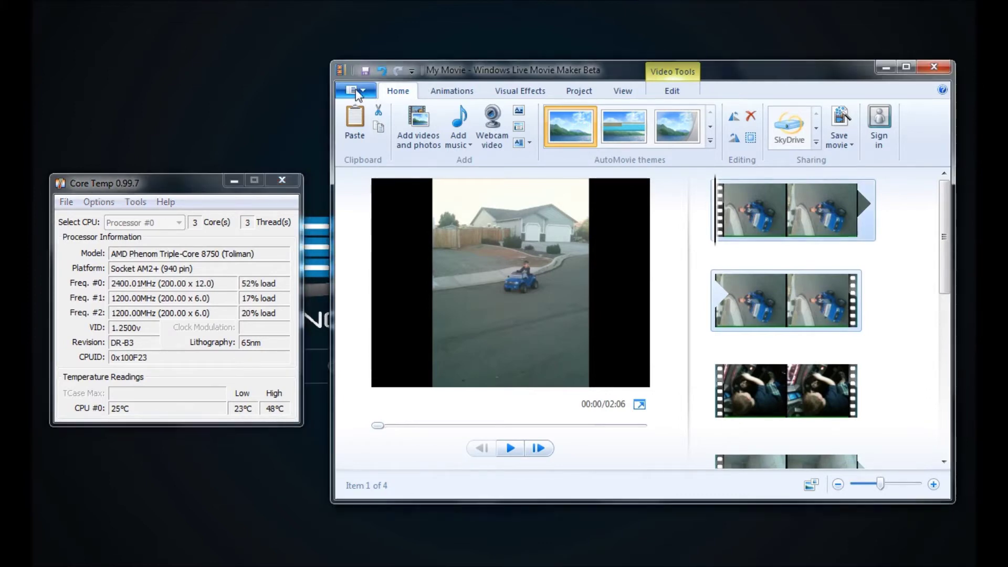
{"action": "mouse_move", "coordinate": [363, 287]}
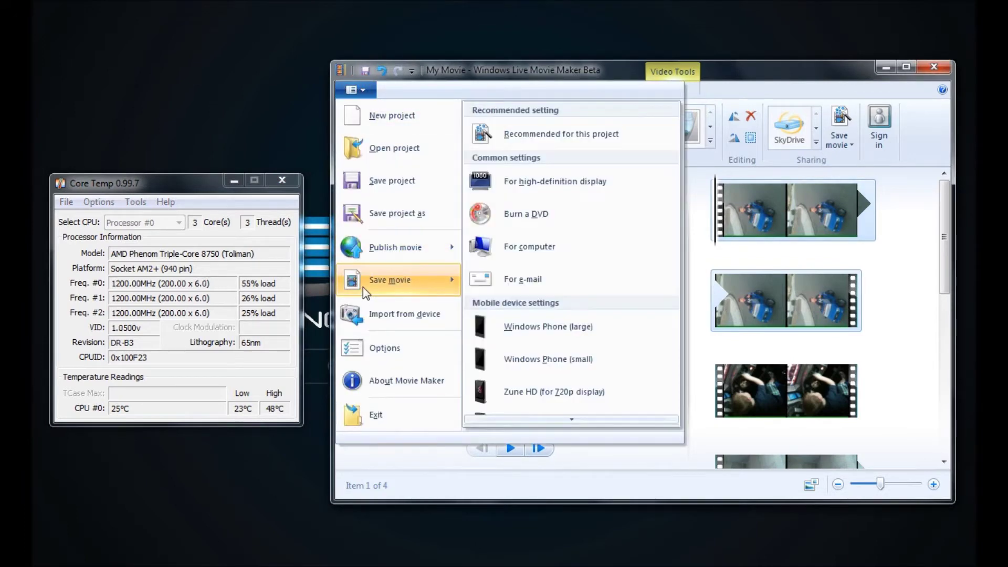
{"action": "left_click", "coordinate": [560, 182]}
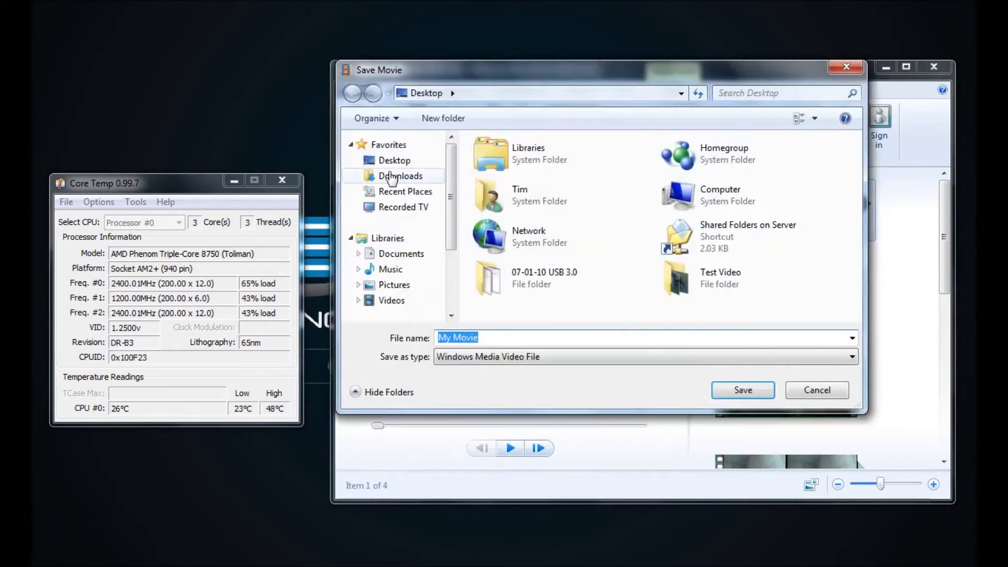
{"action": "left_click", "coordinate": [390, 161]}
{"action": "left_click", "coordinate": [746, 390]}
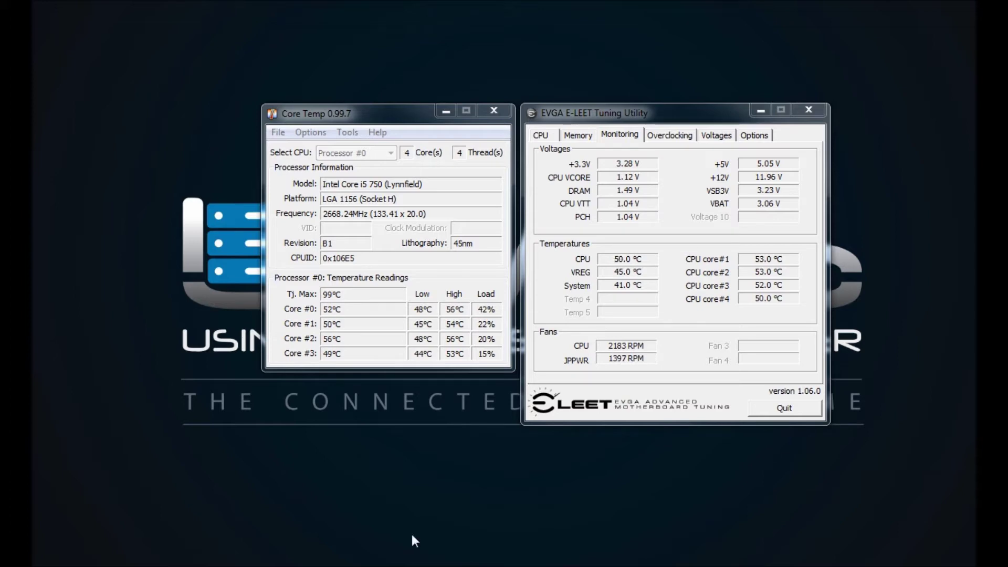
Step: Bring the Movie Maker My Movie project to the front over EVGA E-LEET
{"action": "left_click", "coordinate": [102, 541]}
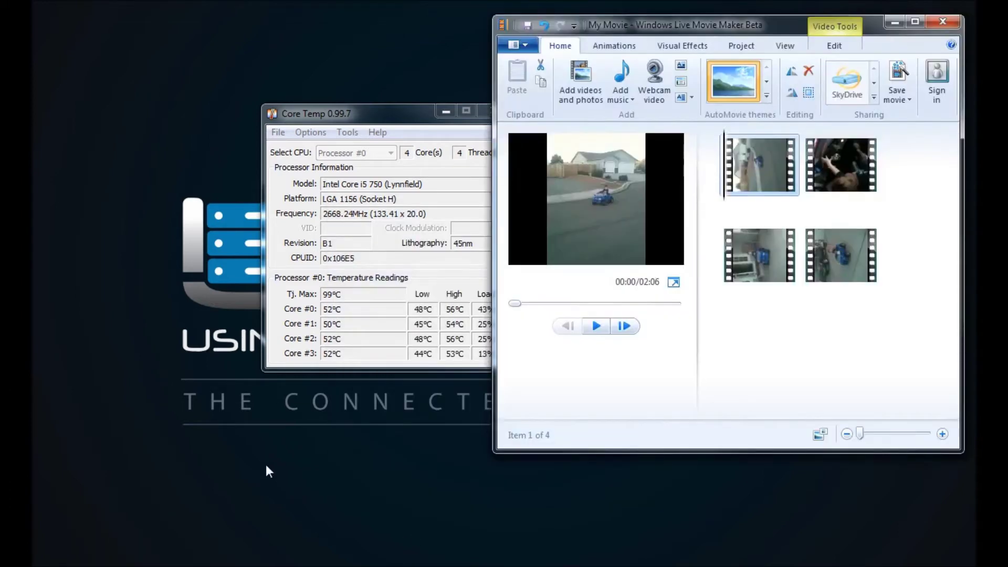
Step: Save My Movie on the Core i5 PC for high-definition display to the Desktop
{"action": "left_click", "coordinate": [523, 46]}
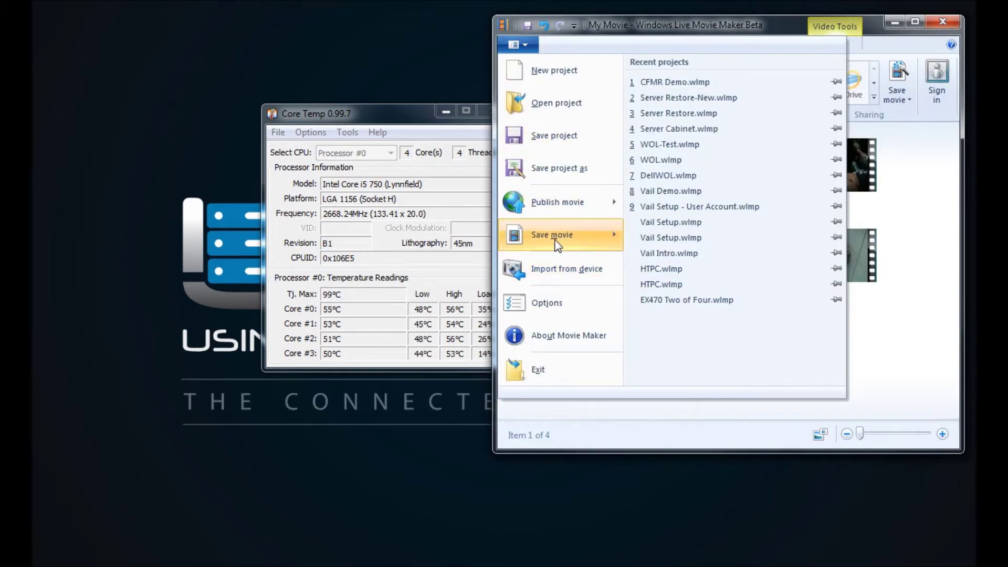
{"action": "mouse_move", "coordinate": [557, 245]}
{"action": "left_click", "coordinate": [771, 138]}
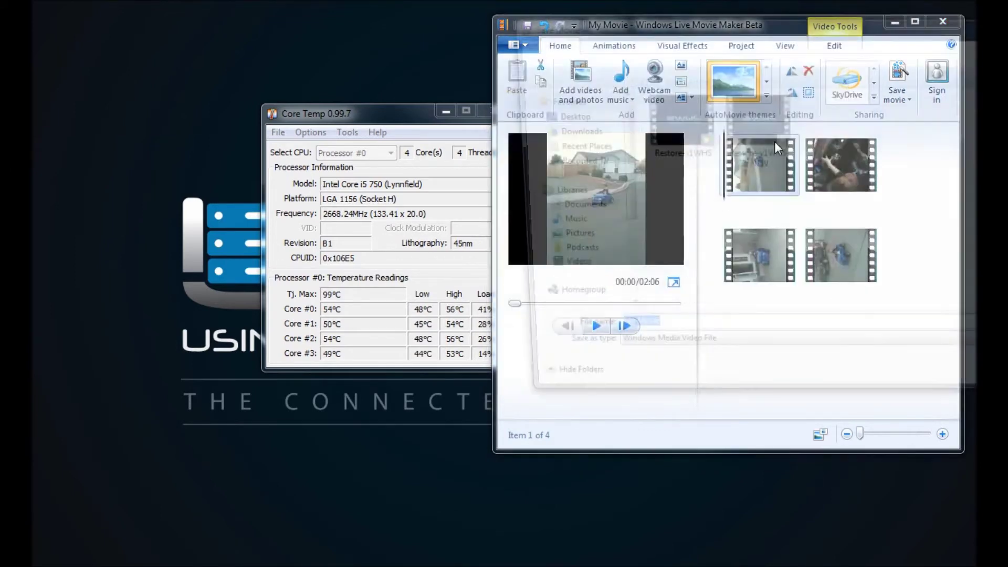
{"action": "left_click", "coordinate": [549, 117]}
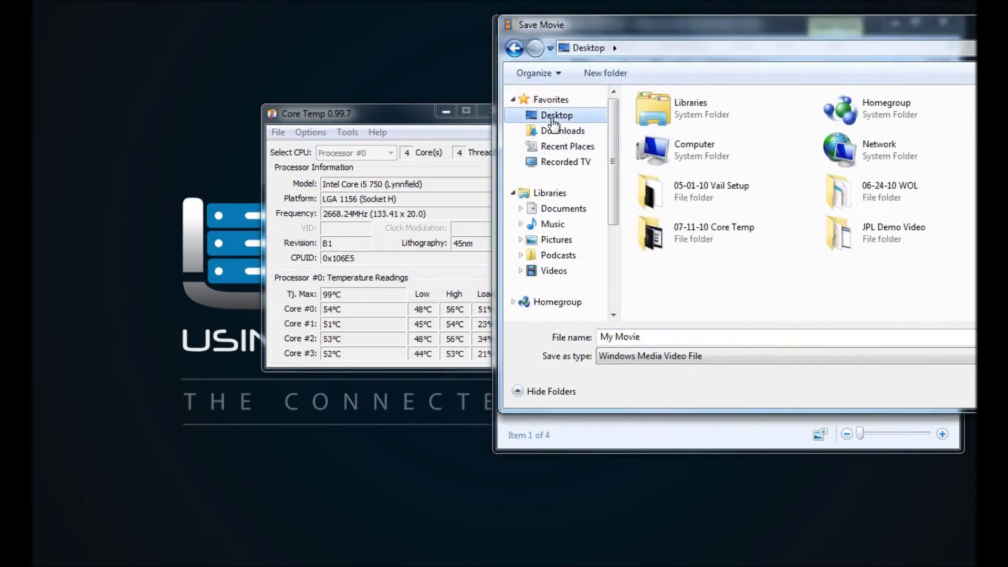
{"action": "key", "text": "Return"}
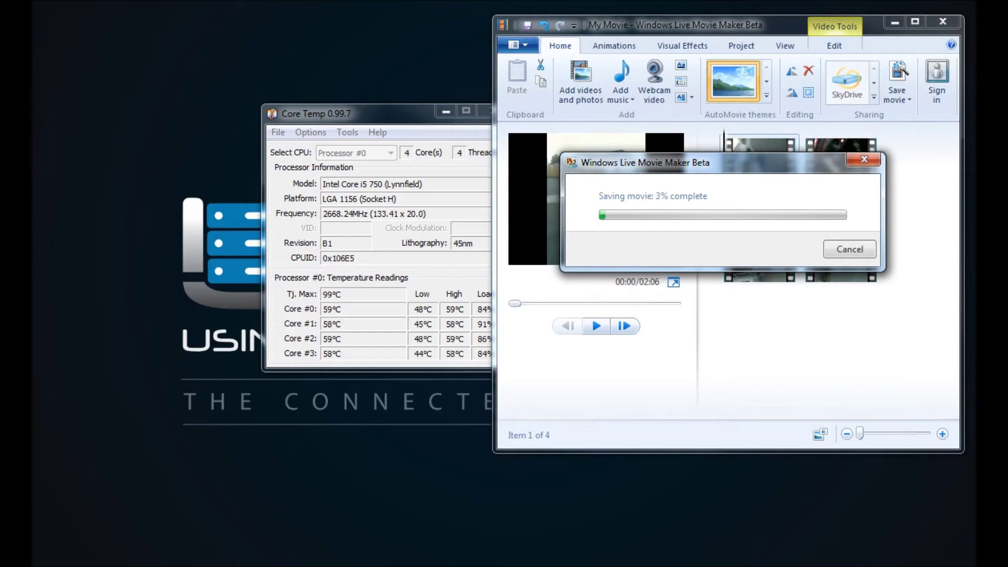
{"action": "key", "text": "alt+Tab"}
{"action": "key", "text": "alt+Tab"}
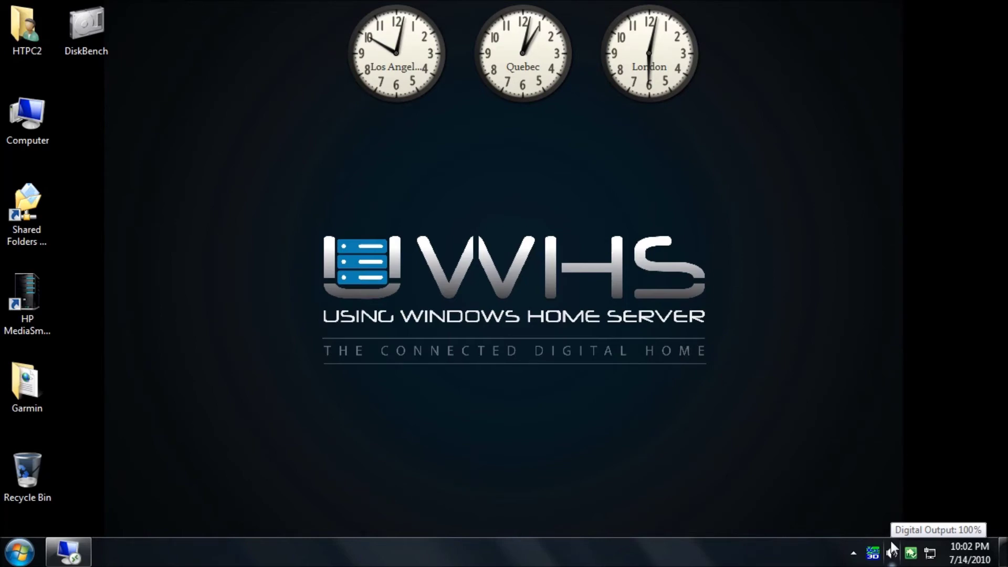
Step: In the vailserver session, open Computer > Videos (W:) > Videos folder
{"action": "left_click", "coordinate": [71, 554]}
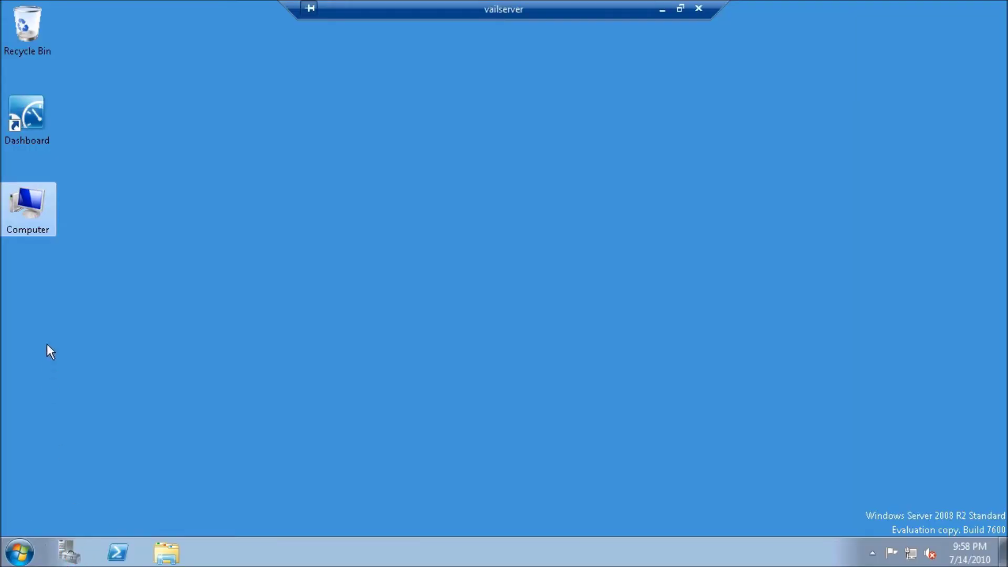
{"action": "double_click", "coordinate": [18, 207]}
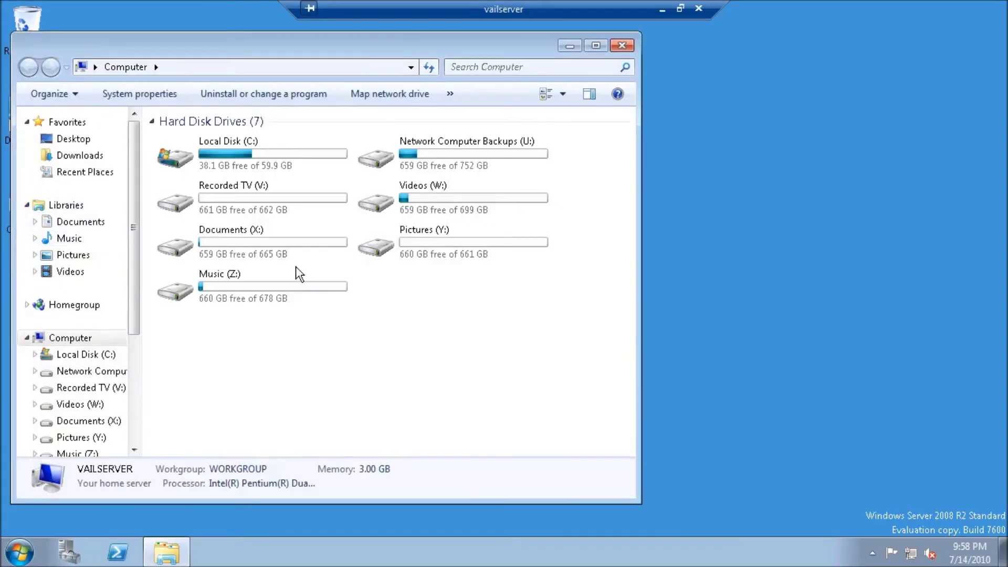
{"action": "left_click", "coordinate": [417, 190]}
{"action": "double_click", "coordinate": [417, 189]}
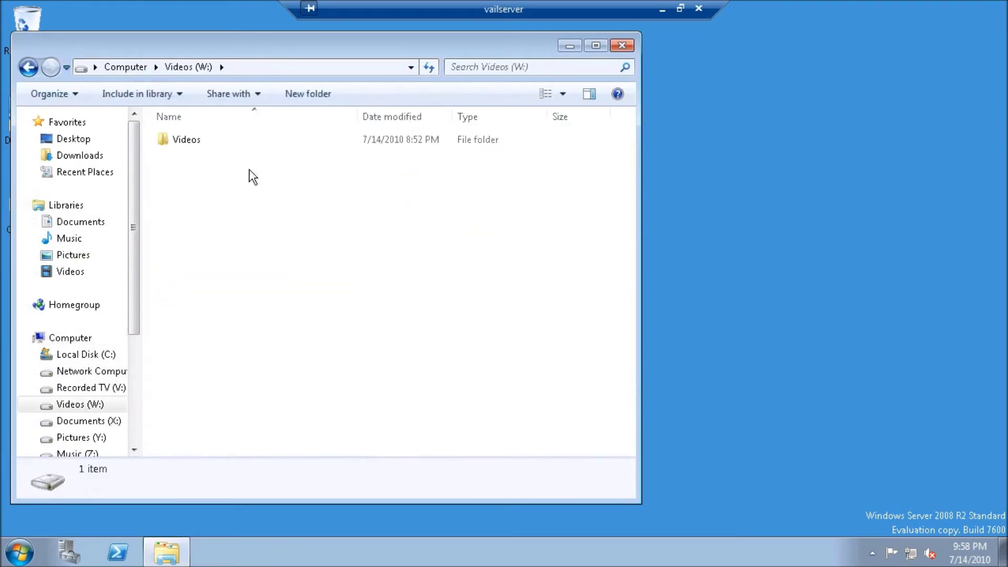
{"action": "double_click", "coordinate": [195, 148]}
Step: Copy the Core Temp folder to the desktop below Computer and open it
{"action": "left_click_drag", "start_coordinate": [180, 139], "coordinate": [749, 200]}
{"action": "left_click", "coordinate": [622, 45]}
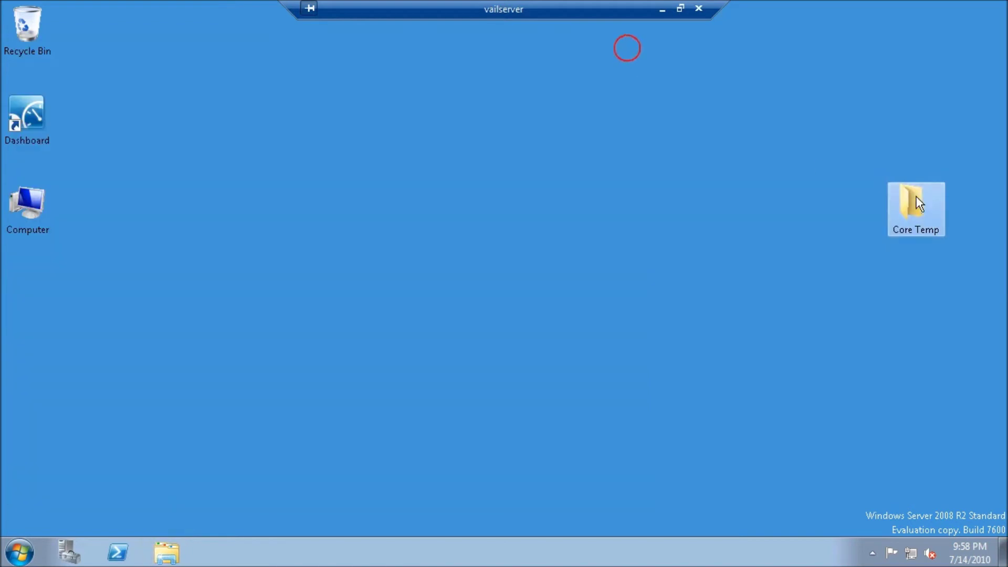
{"action": "left_click_drag", "start_coordinate": [916, 210], "coordinate": [48, 277]}
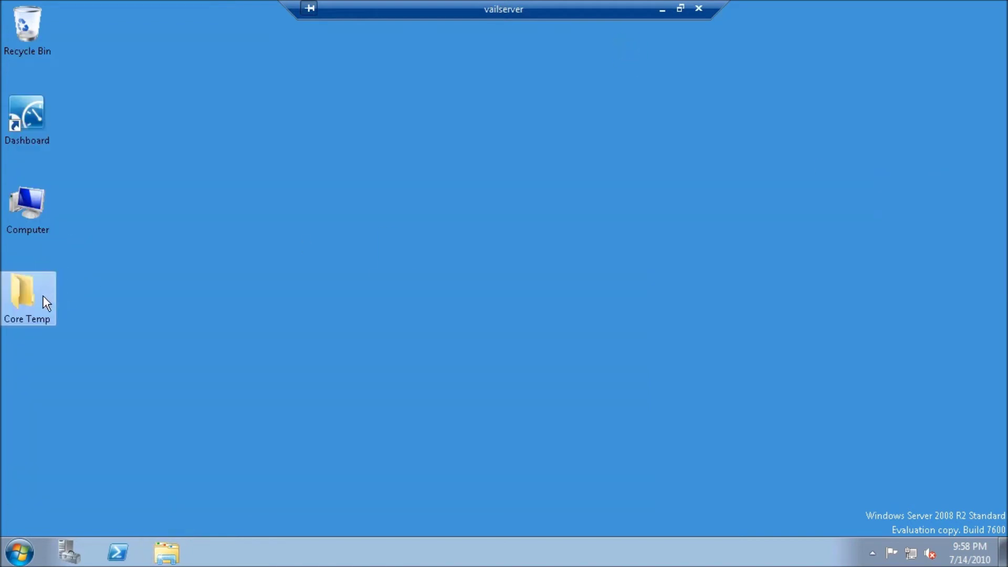
{"action": "double_click", "coordinate": [43, 295]}
Step: Launch Core Temp.exe from the Core Temp folder, then close the folder window
{"action": "double_click", "coordinate": [194, 139]}
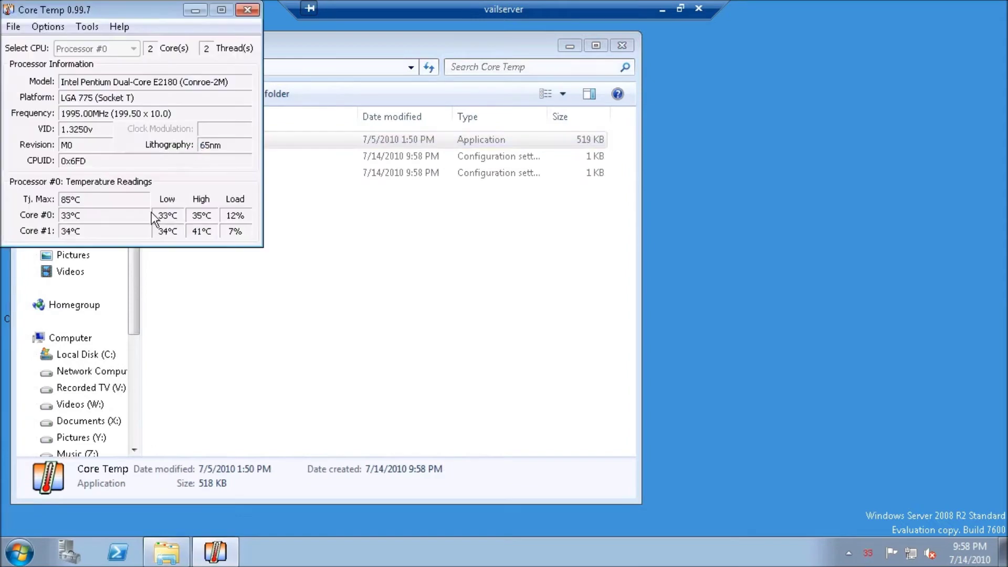
{"action": "left_click", "coordinate": [326, 236]}
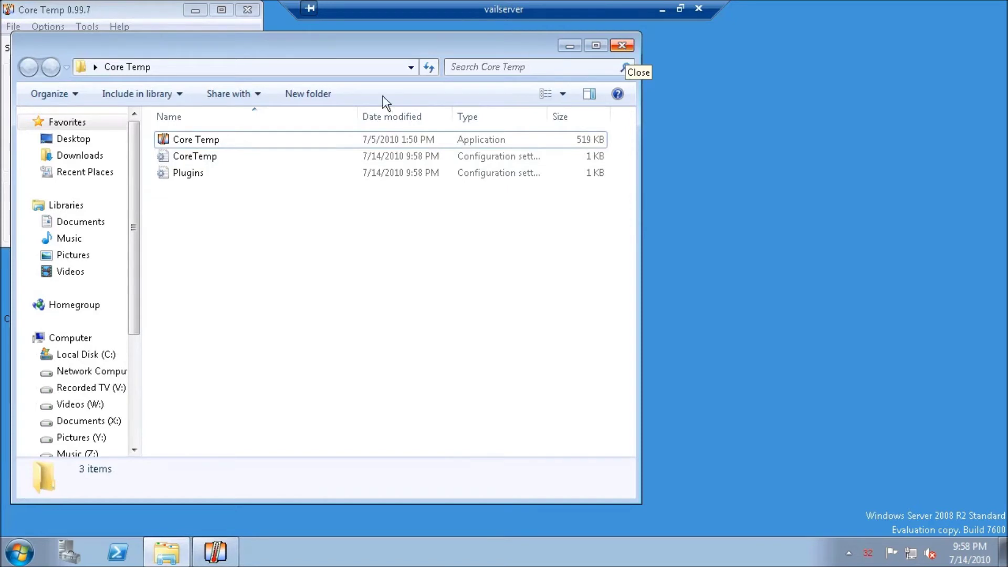
{"action": "left_click", "coordinate": [627, 46]}
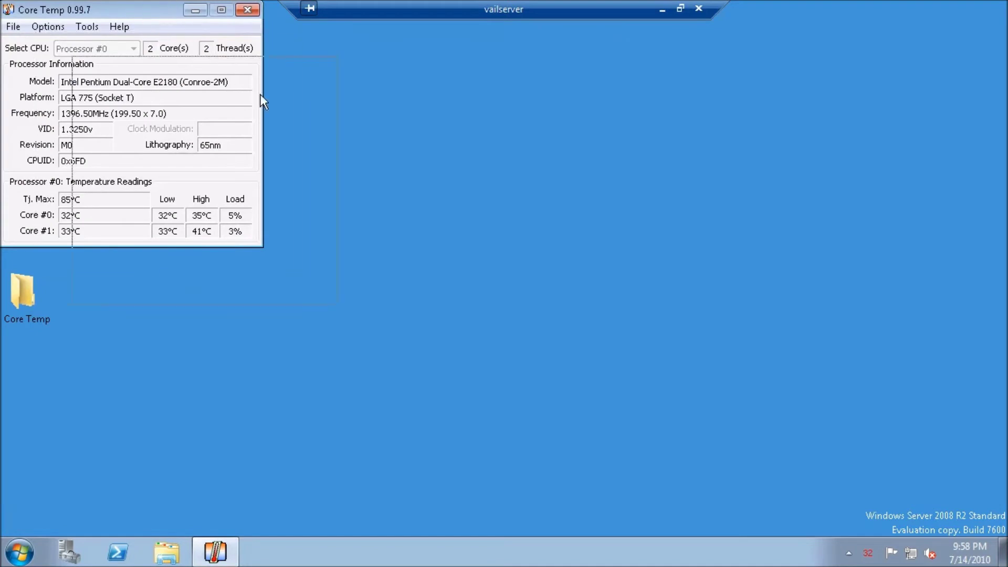
Step: Drag the Core Temp window away from the screen corner
{"action": "left_click_drag", "start_coordinate": [260, 95], "coordinate": [260, 95]}
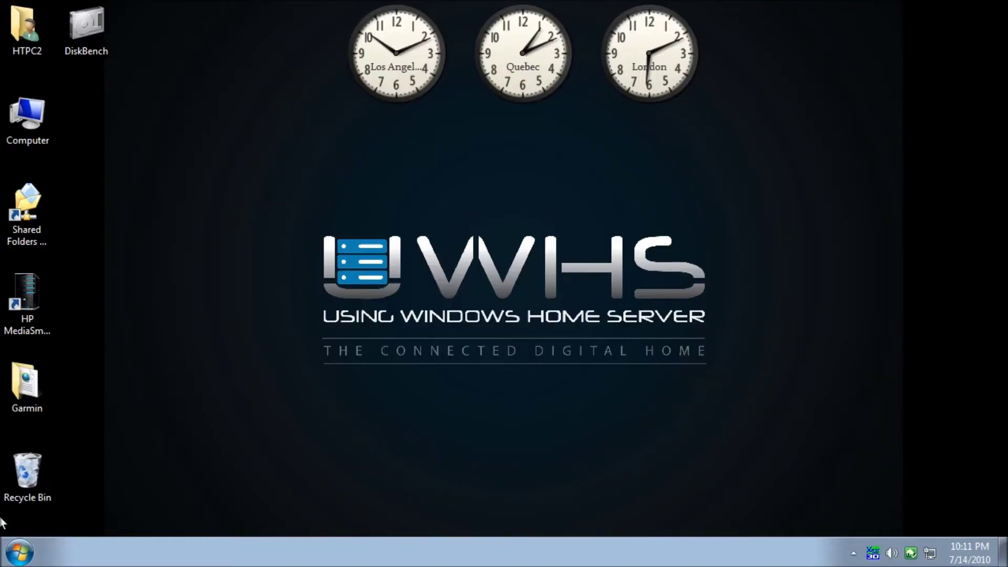
Step: Launch the CPU temperature and system information utility from Start, approving the UAC prompt
{"action": "left_click", "coordinate": [19, 551]}
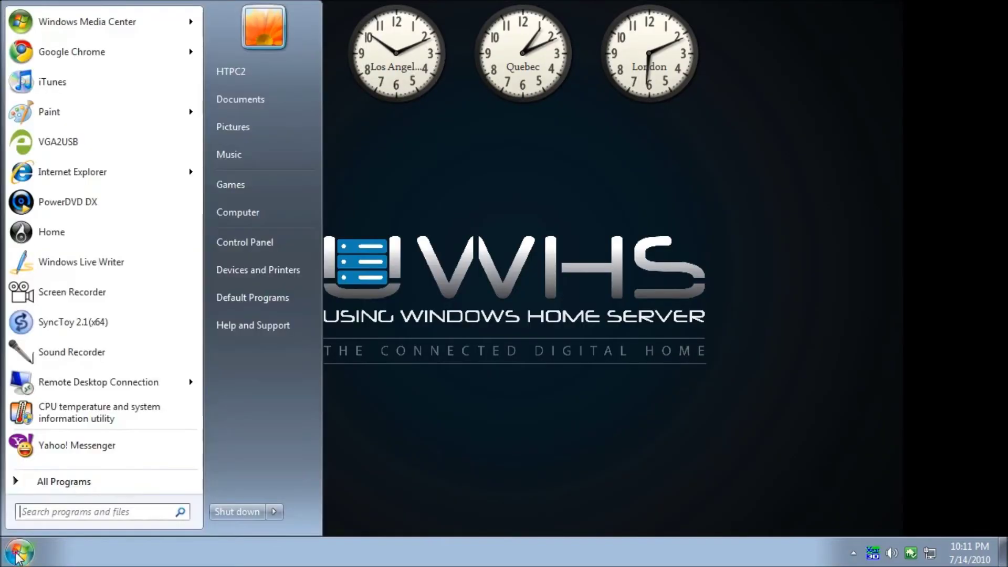
{"action": "left_click", "coordinate": [103, 423]}
{"action": "left_click", "coordinate": [263, 290]}
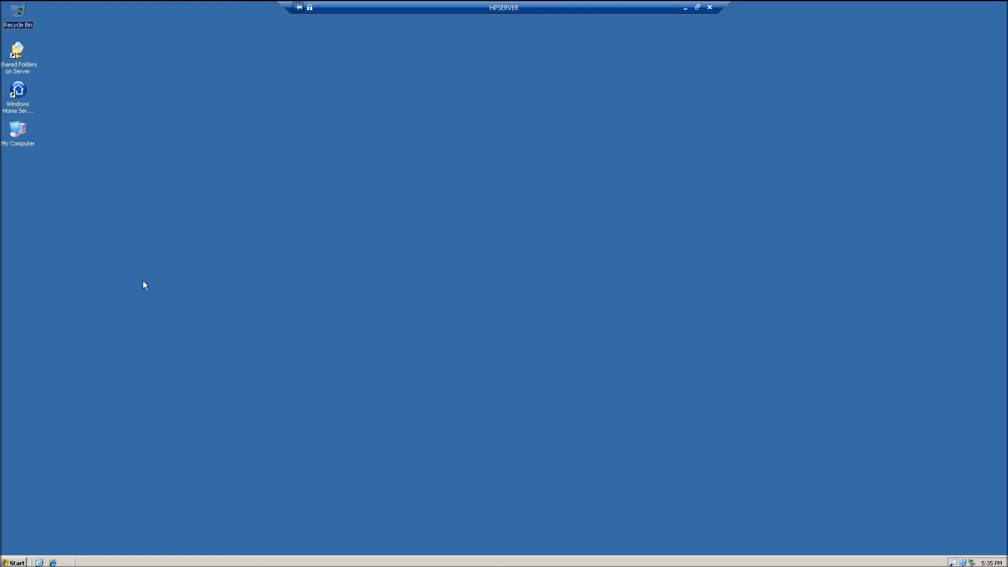
Step: Copy the Core Temp folder from the server's Software share to the desktop, confirming the warning
{"action": "double_click", "coordinate": [16, 63]}
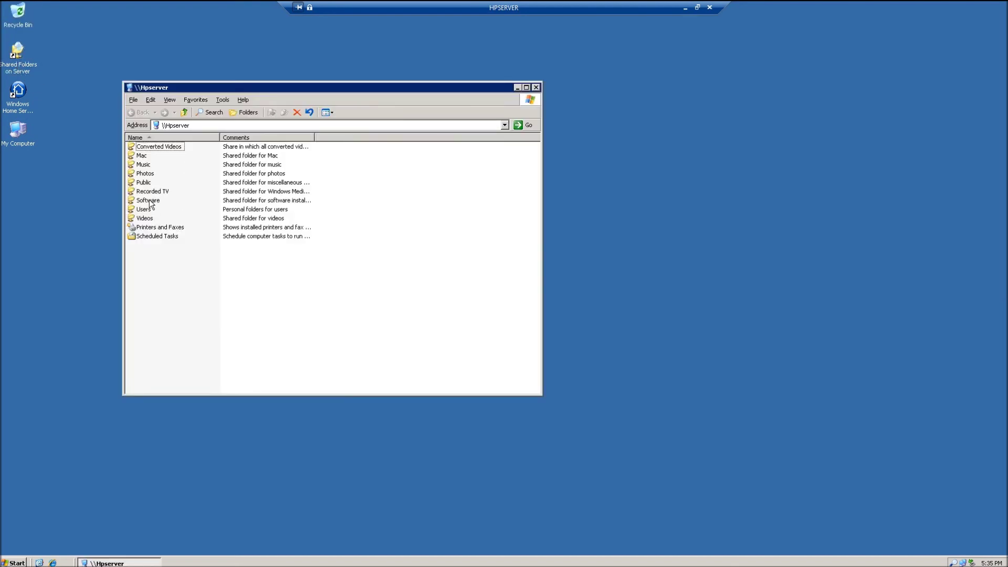
{"action": "double_click", "coordinate": [149, 201]}
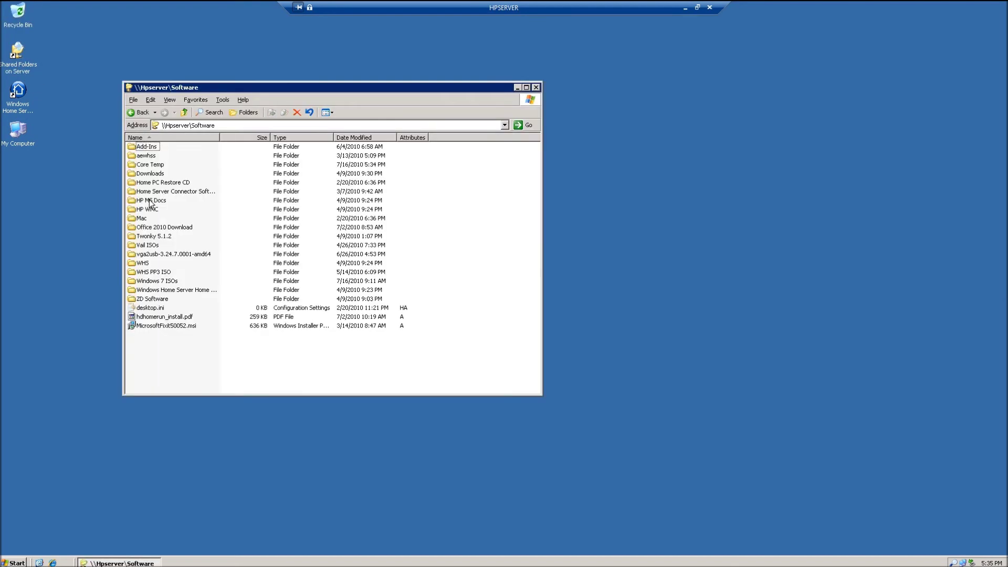
{"action": "left_click", "coordinate": [148, 166]}
{"action": "left_click_drag", "start_coordinate": [147, 166], "coordinate": [626, 248]}
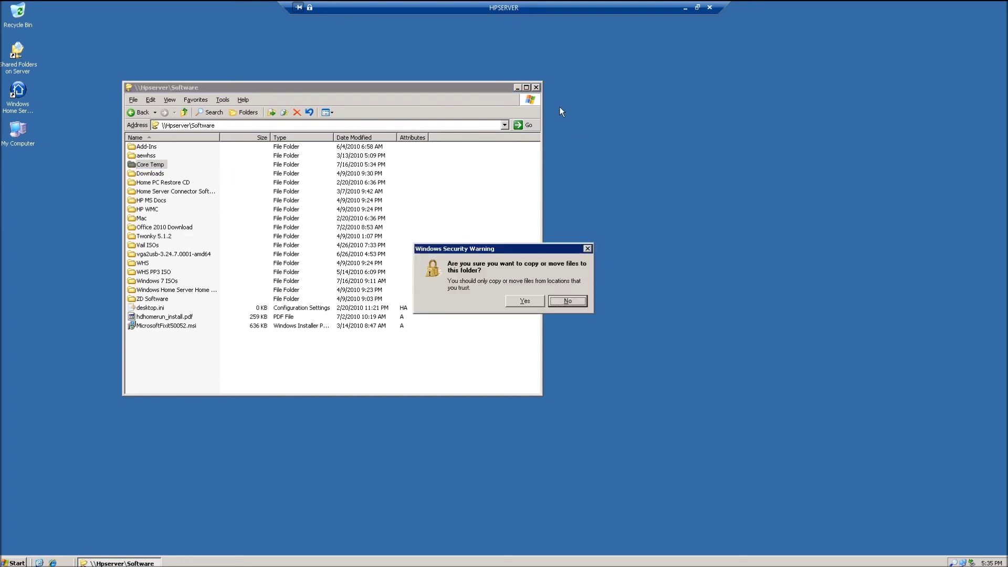
{"action": "left_click", "coordinate": [525, 301]}
{"action": "left_click", "coordinate": [536, 87]}
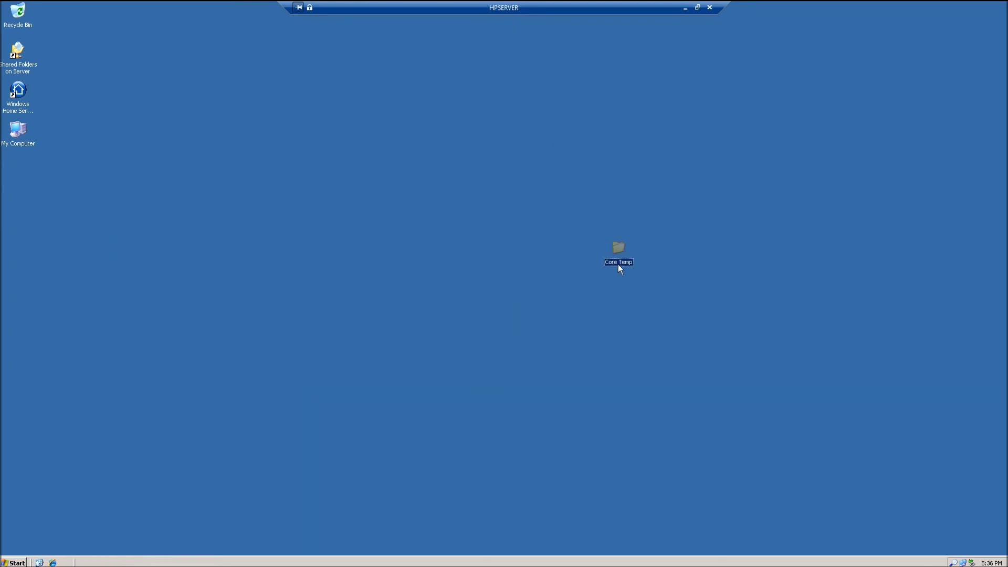
Step: Place the Core Temp folder in the left icon column, open it and launch Core Temp
{"action": "left_click_drag", "start_coordinate": [27, 185], "coordinate": [22, 179]}
{"action": "double_click", "coordinate": [22, 180]}
{"action": "double_click", "coordinate": [107, 150]}
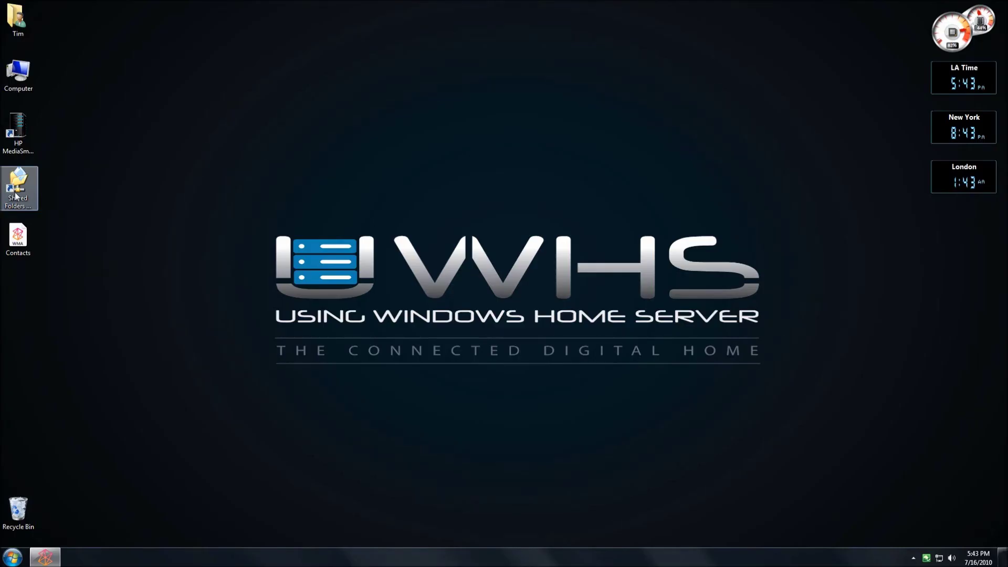
Step: Copy the Core Temp folder from the server's Software share onto the desktop
{"action": "double_click", "coordinate": [16, 196]}
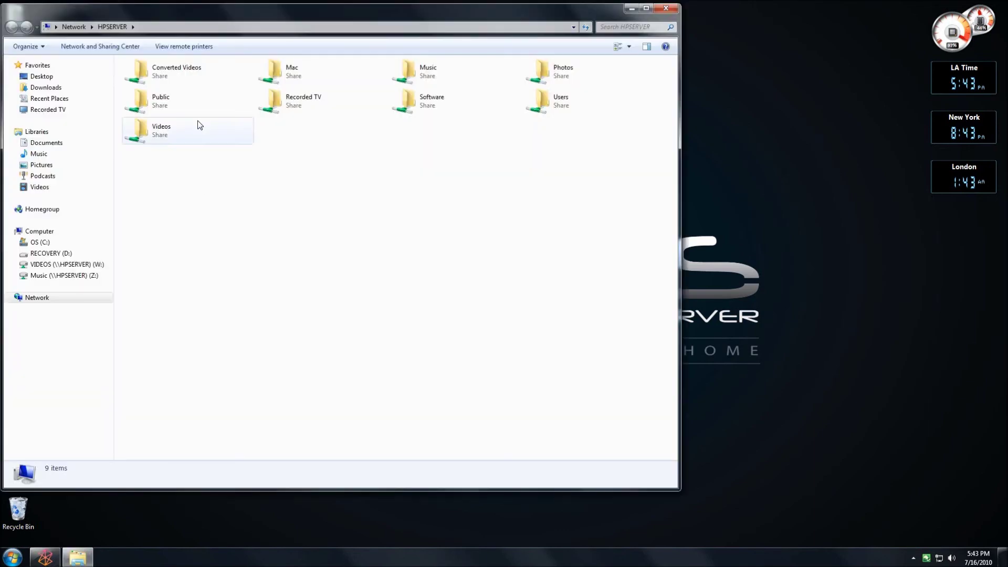
{"action": "double_click", "coordinate": [408, 100]}
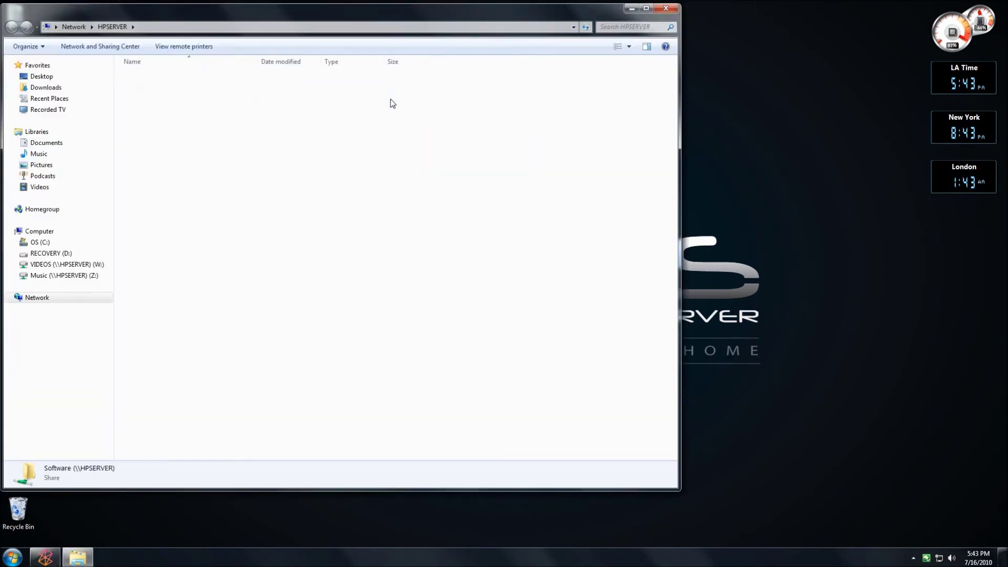
{"action": "left_click_drag", "start_coordinate": [150, 99], "coordinate": [731, 185]}
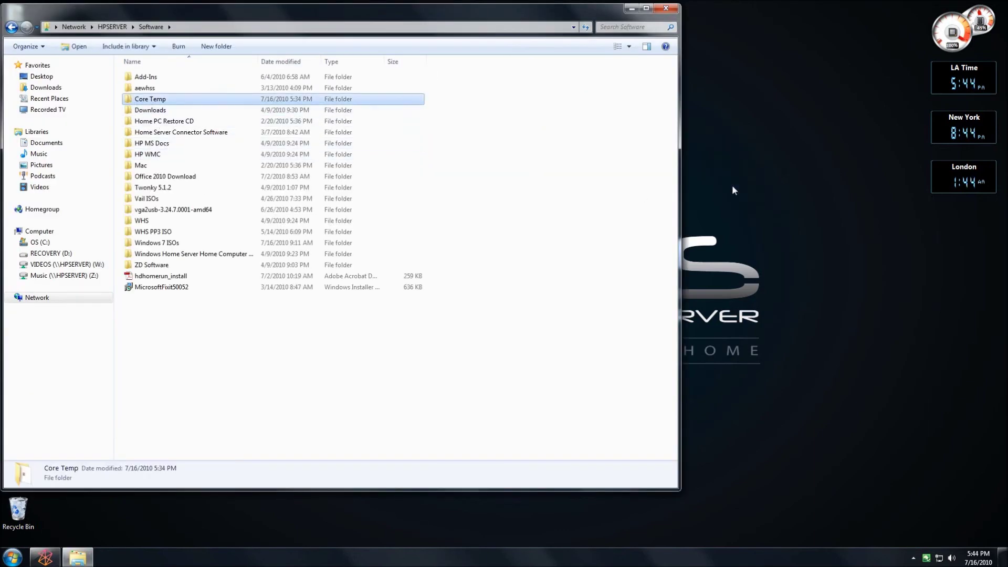
{"action": "left_click", "coordinate": [665, 10]}
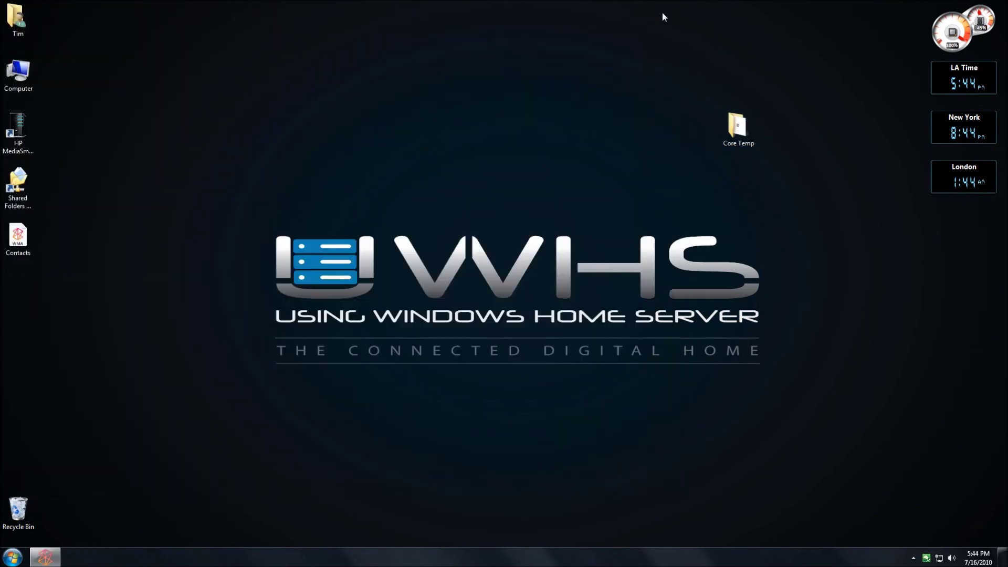
Step: Open the desktop Core Temp folder, select the Core Temp application, then close the folder
{"action": "double_click", "coordinate": [726, 127]}
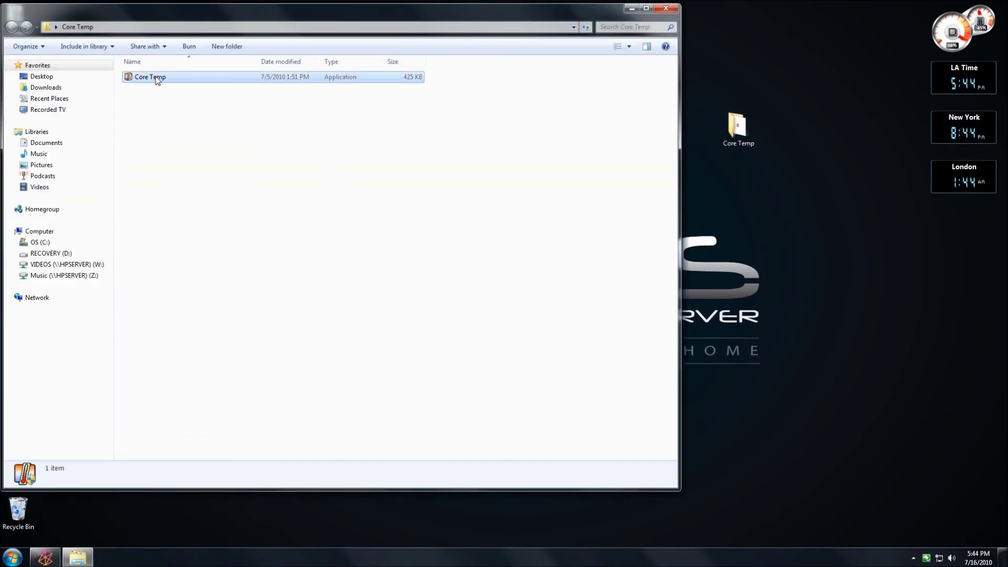
{"action": "left_click", "coordinate": [157, 79]}
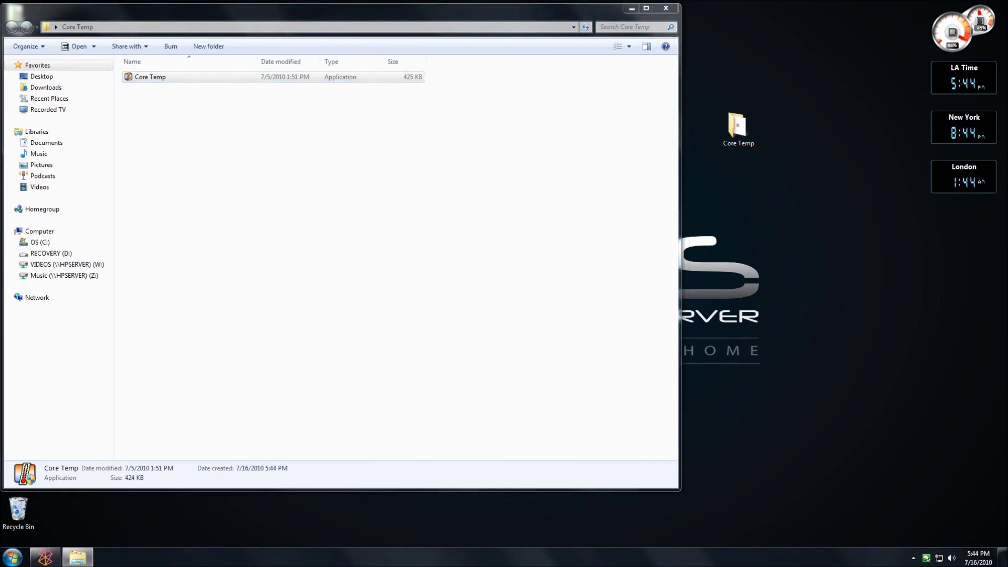
{"action": "left_click", "coordinate": [659, 10]}
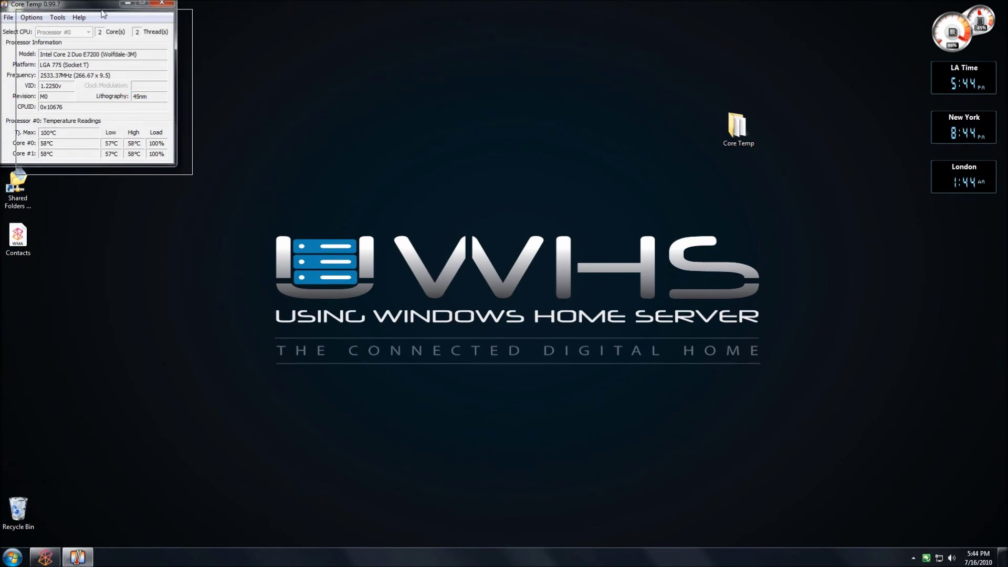
Step: Move the Core Temp window toward the centre-left to show the E7200's per-core readings
{"action": "left_click_drag", "start_coordinate": [88, 3], "coordinate": [336, 40]}
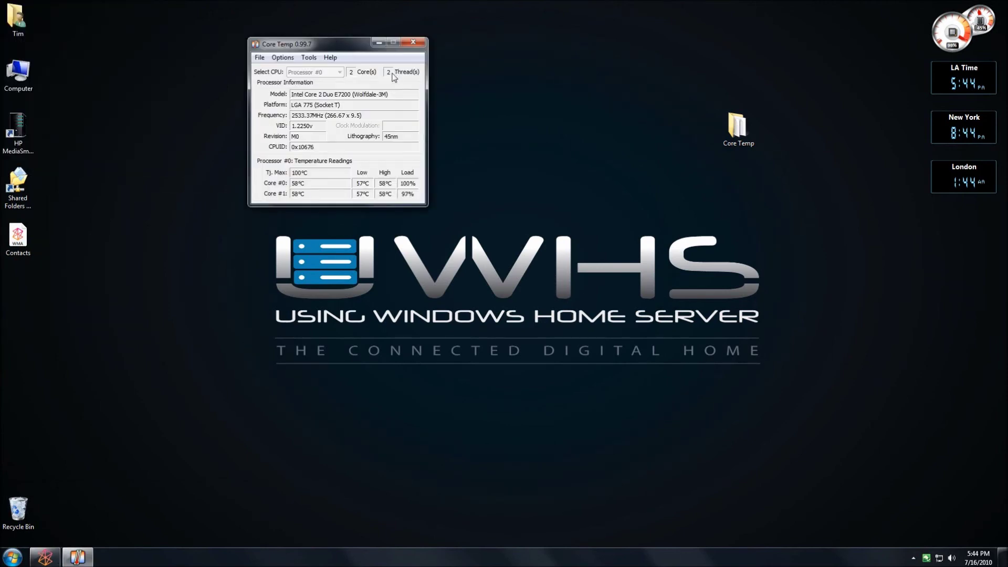